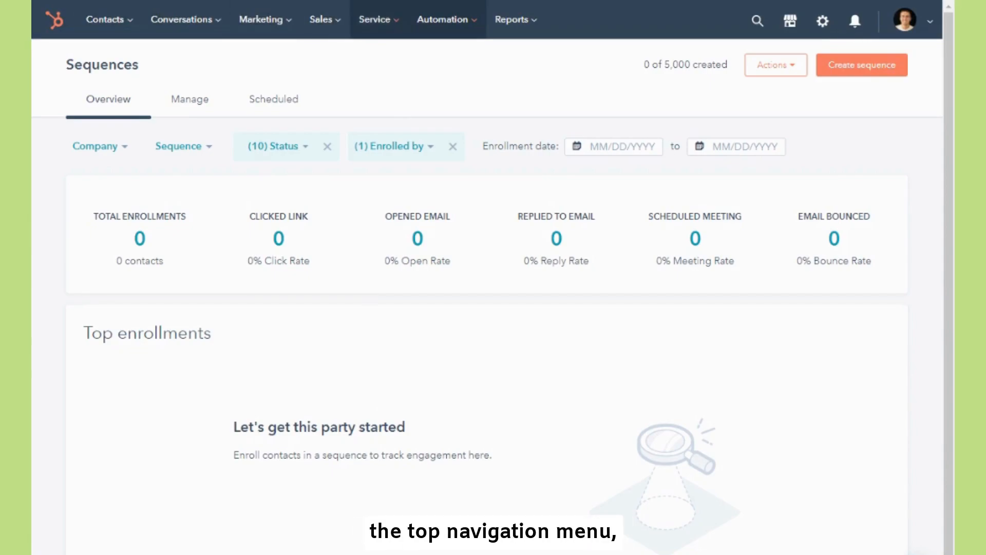
# Open the Sequences tool, look over the pre-made sequence options, and create a new sequence from scratch.
pyautogui.click(447, 20)
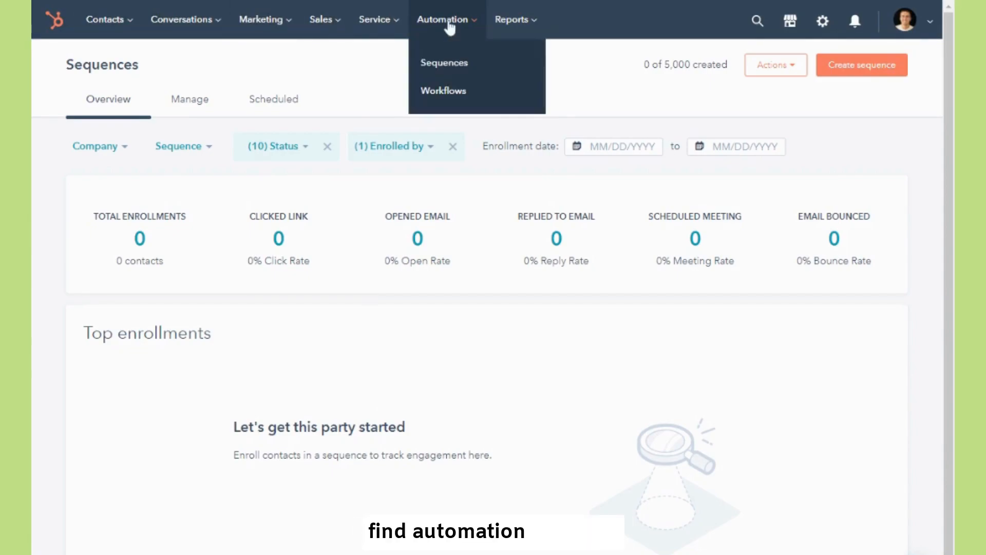
pyautogui.click(461, 73)
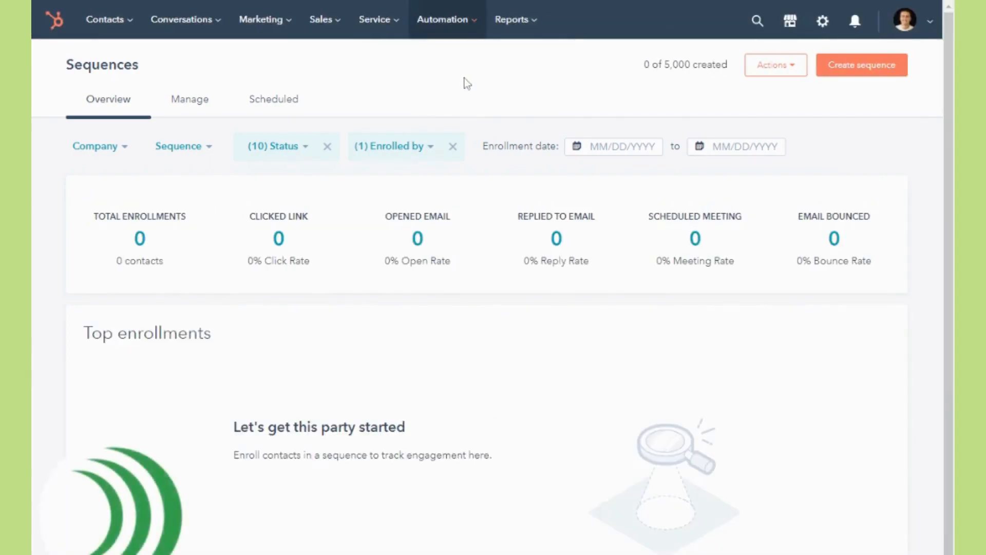
pyautogui.click(852, 73)
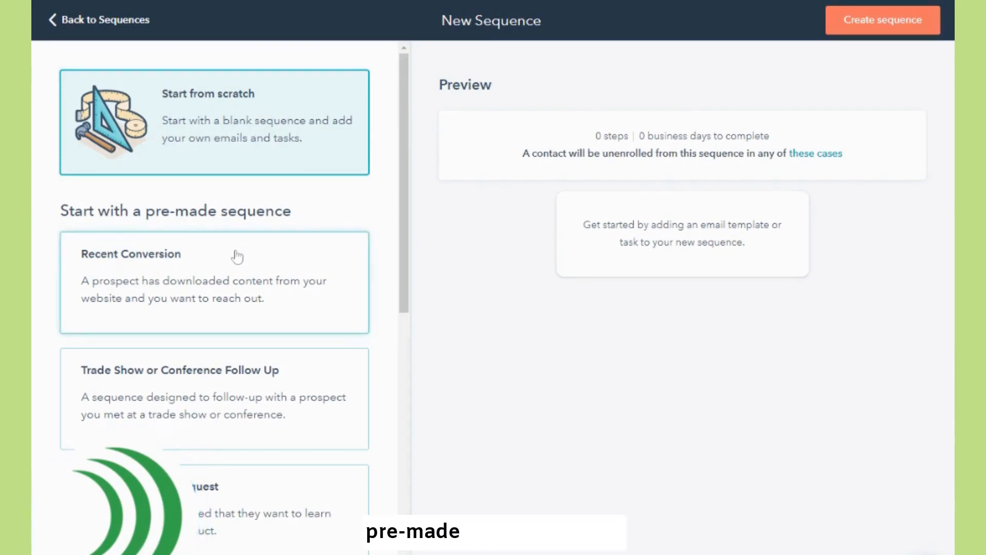
pyautogui.scroll(-4, 237, 256)
pyautogui.scroll(-6, 237, 256)
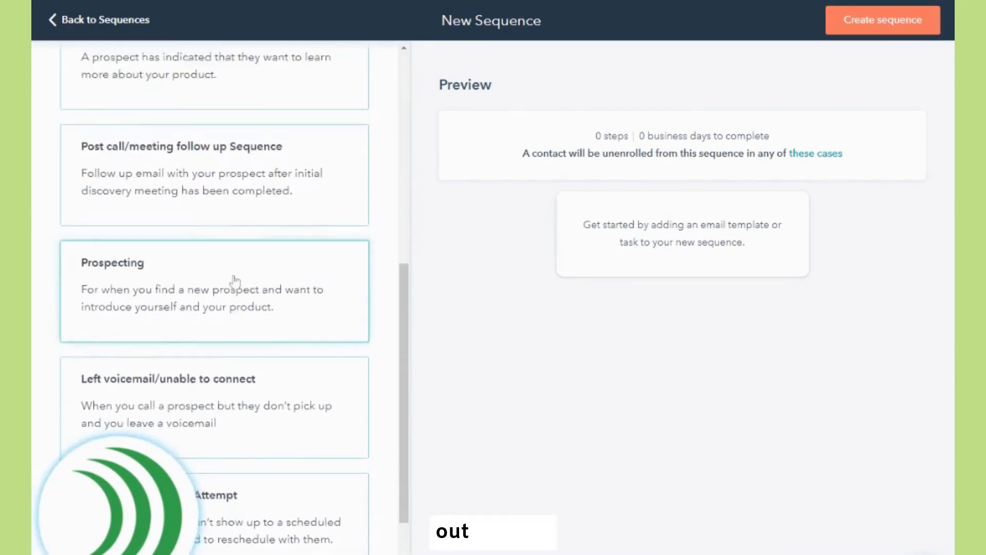
pyautogui.scroll(10, 236, 280)
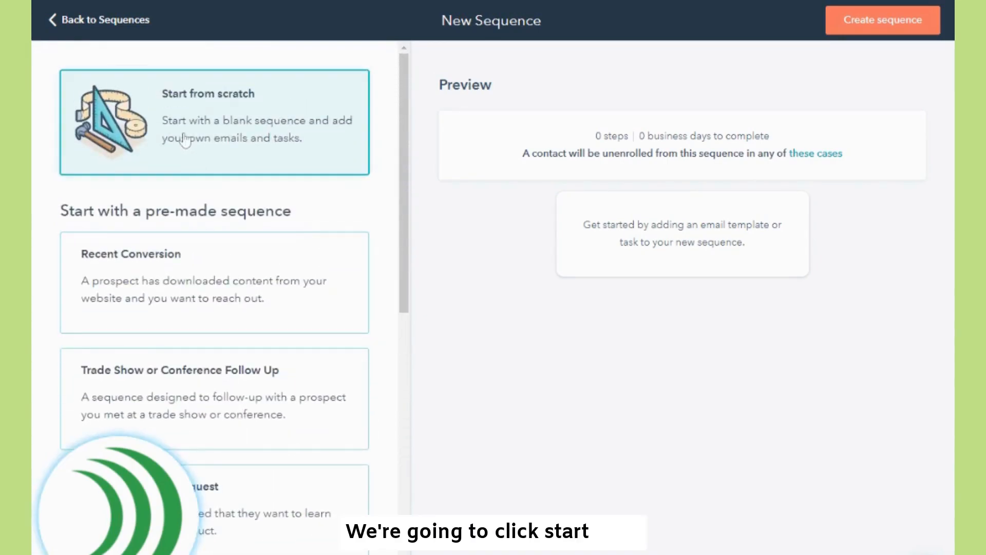
pyautogui.click(878, 23)
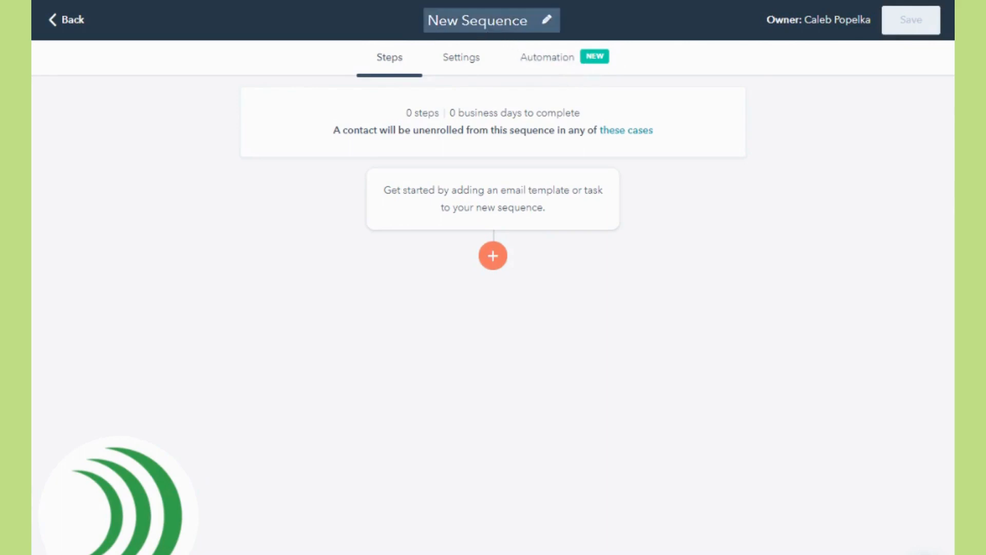
# Rename the new sequence as General Outreach Sequence.
pyautogui.doubleClick(439, 20)
pyautogui.click(438, 20)
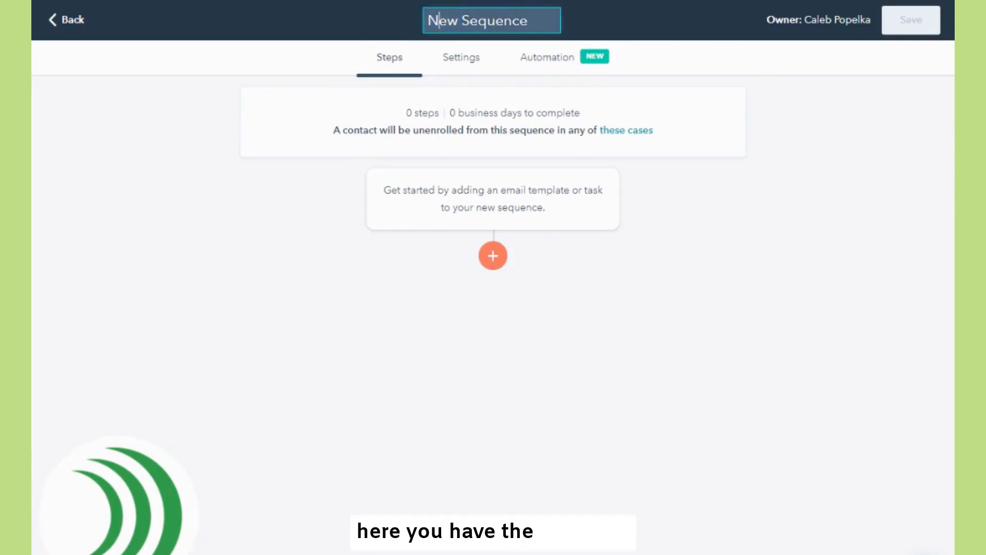
pyautogui.tripleClick(496, 21)
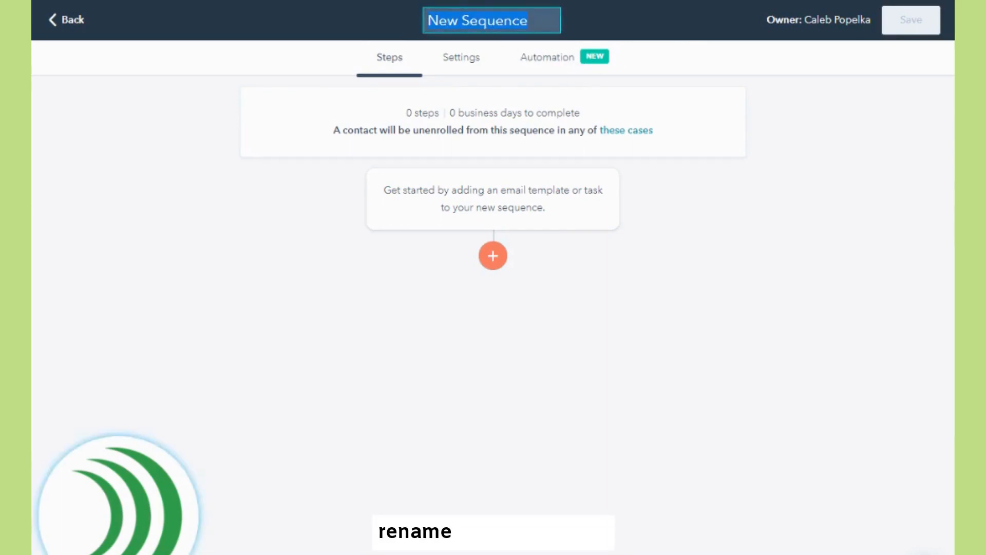
pyautogui.press('BackSpace')
pyautogui.write('General O')
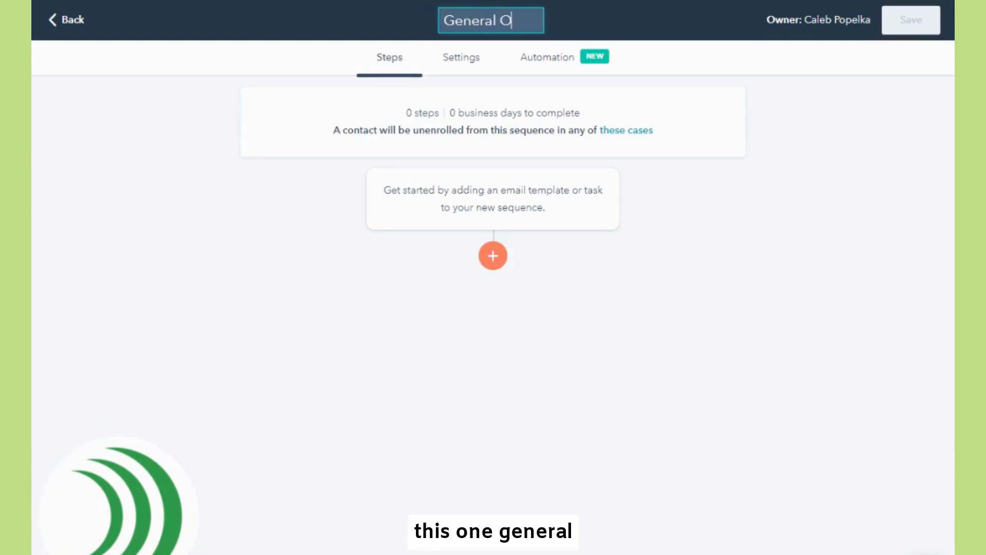
pyautogui.write('utreach')
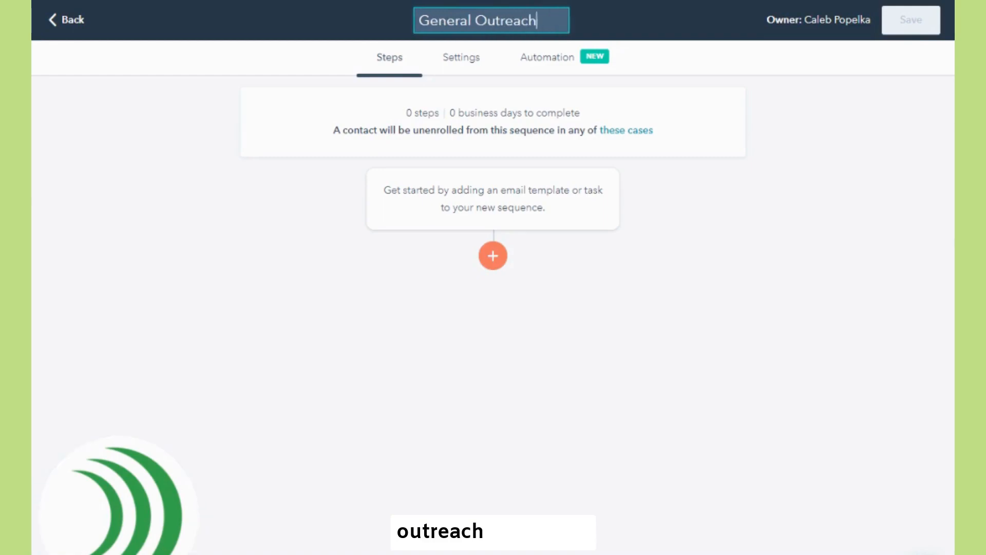
pyautogui.write(' Sequence')
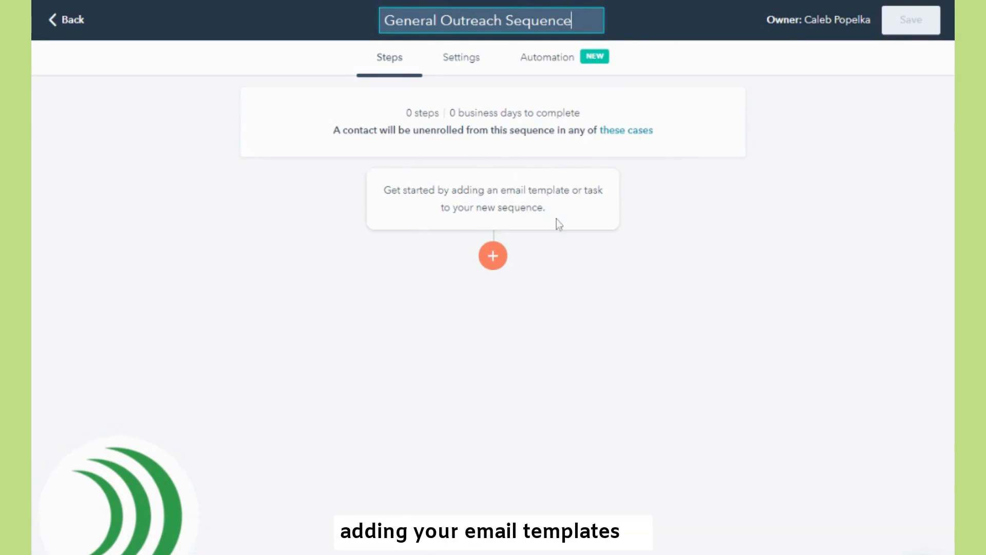
# Add an automated email as the first step, searching the templates for "gener" and choosing General Outreach Email 1.
pyautogui.click(496, 257)
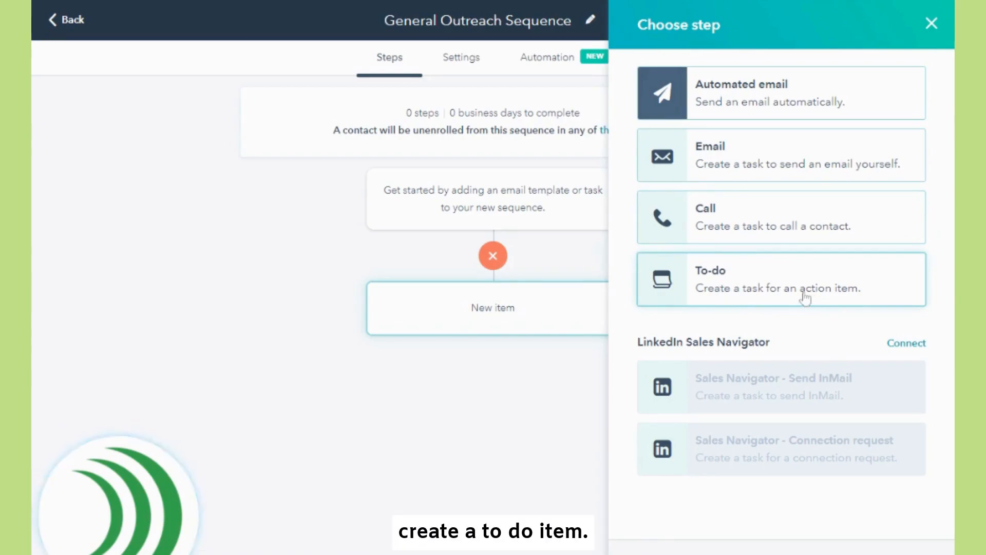
pyautogui.click(743, 100)
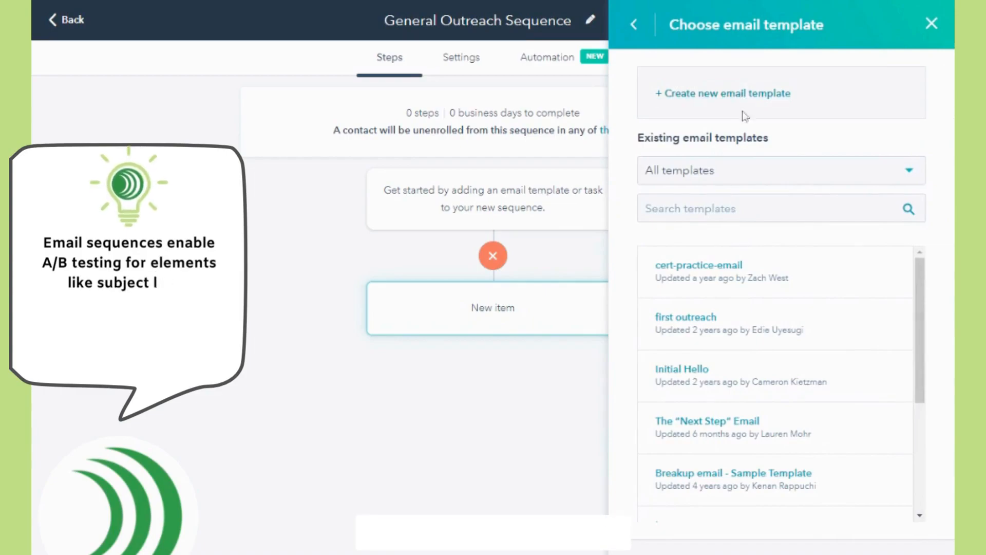
pyautogui.click(771, 208)
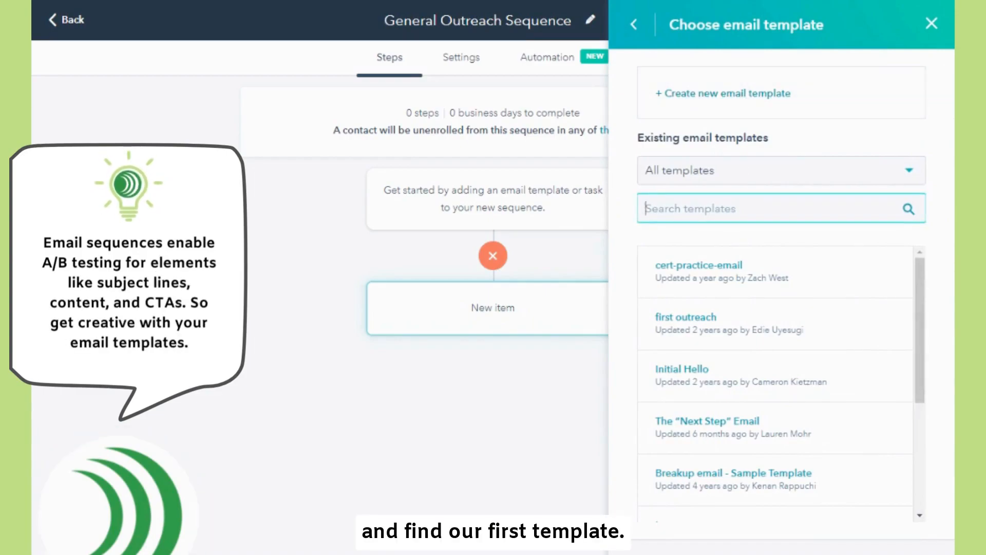
pyautogui.write('gener')
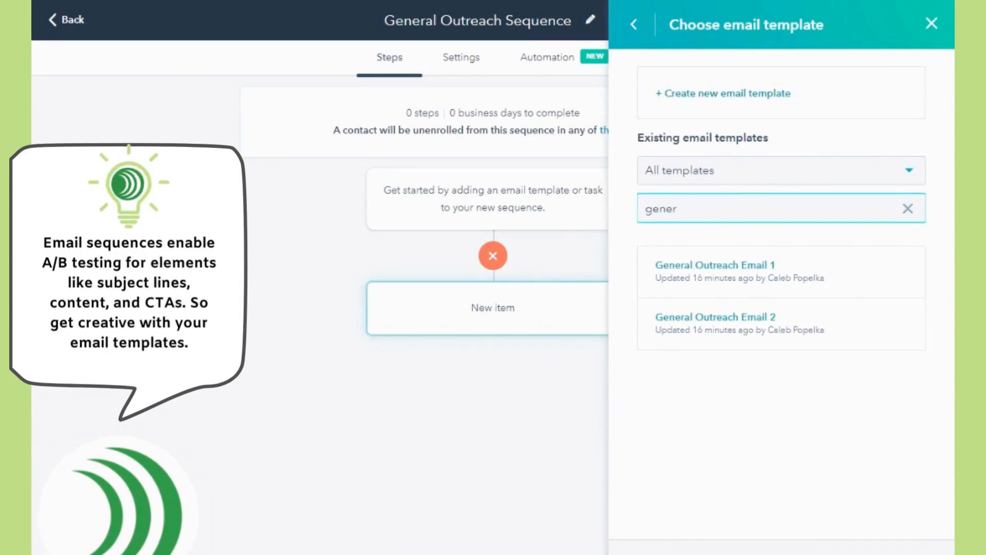
pyautogui.click(718, 269)
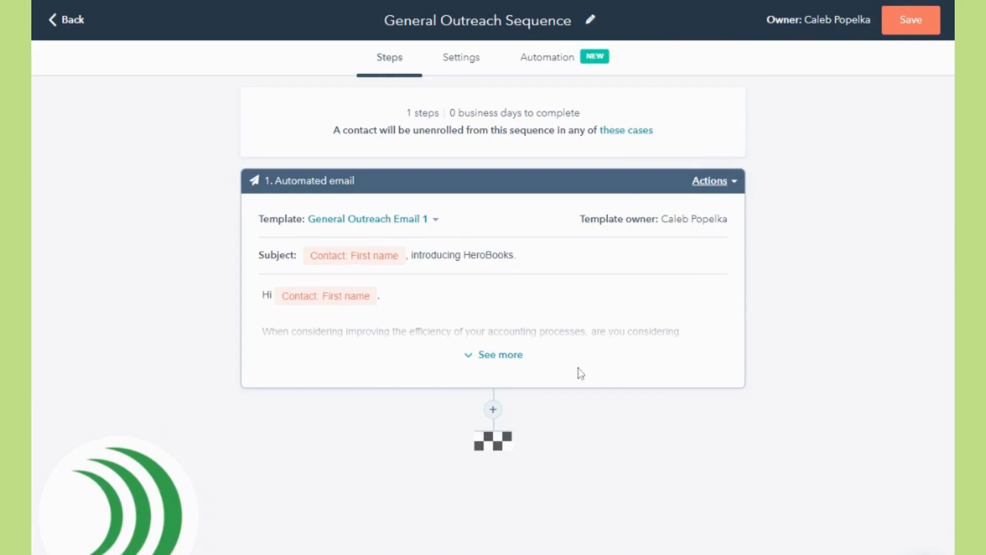
# Add a call task titled "Call contact to follow up" after the first email, created in 3 business days.
pyautogui.click(494, 410)
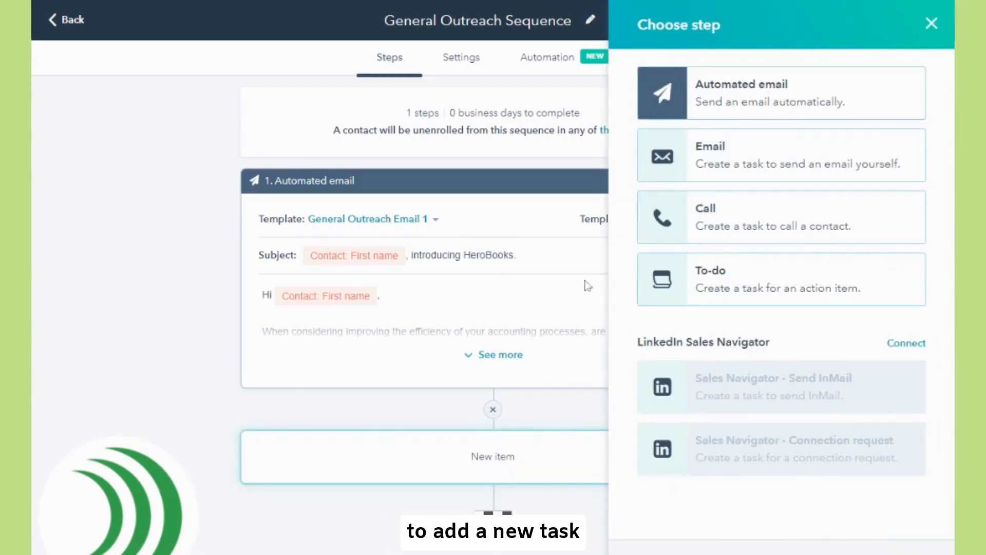
pyautogui.click(753, 224)
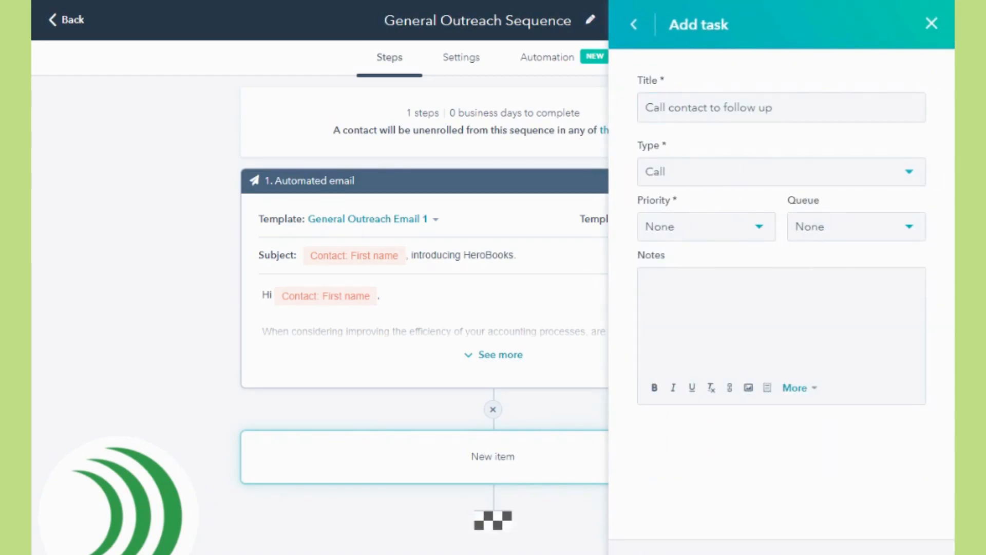
pyautogui.click(650, 550)
pyautogui.doubleClick(469, 456)
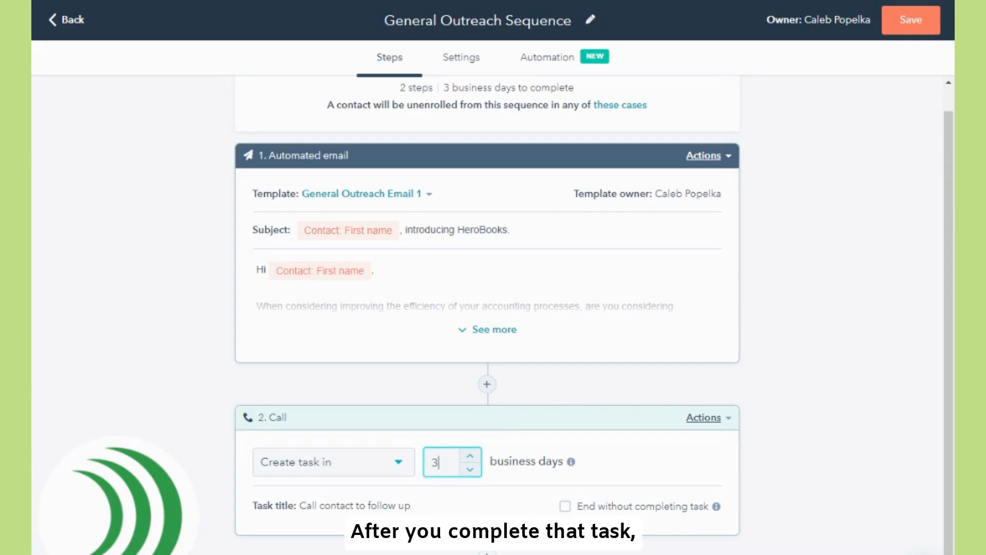
# Add an automated email step after the call task using the General Outreach Email 2 template.
pyautogui.click(486, 552)
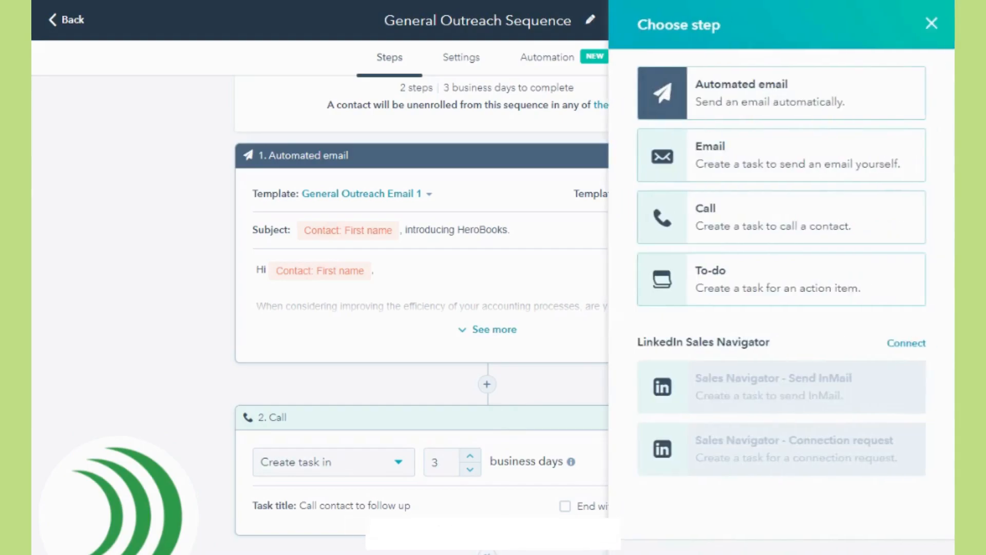
pyautogui.click(752, 110)
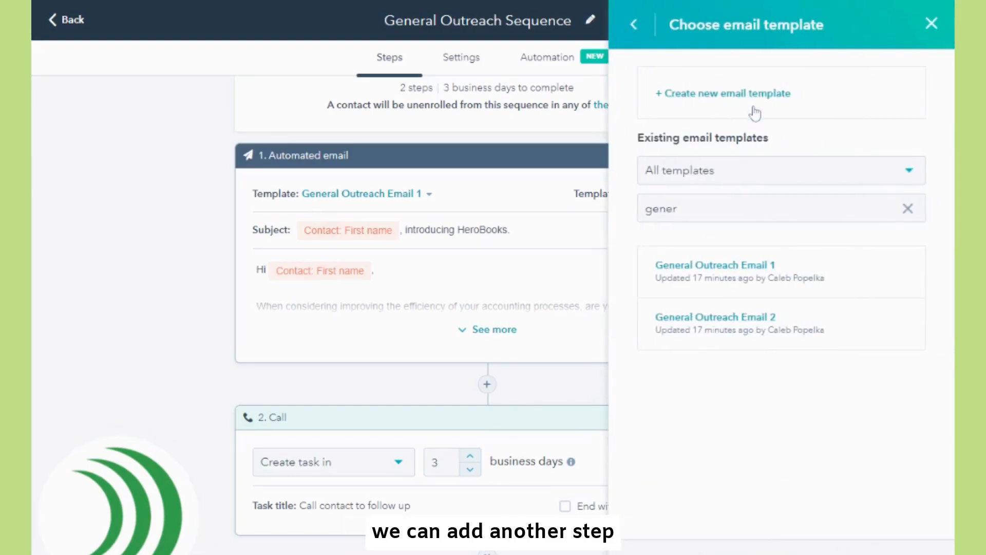
pyautogui.click(742, 329)
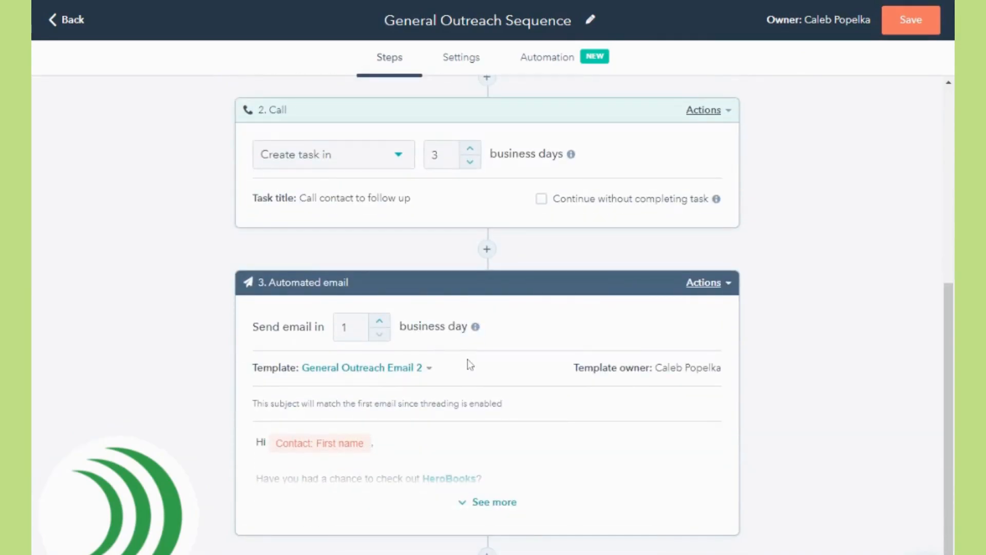
# Expand the second email's full text and set its send delay to 3 business days.
pyautogui.click(477, 503)
pyautogui.scroll(-2, 473, 400)
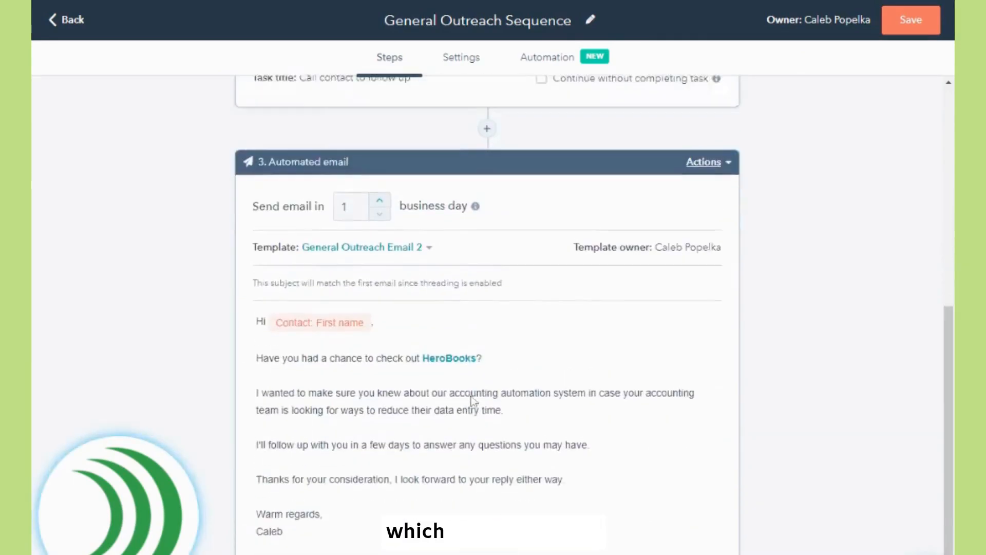
pyautogui.scroll(3, 472, 401)
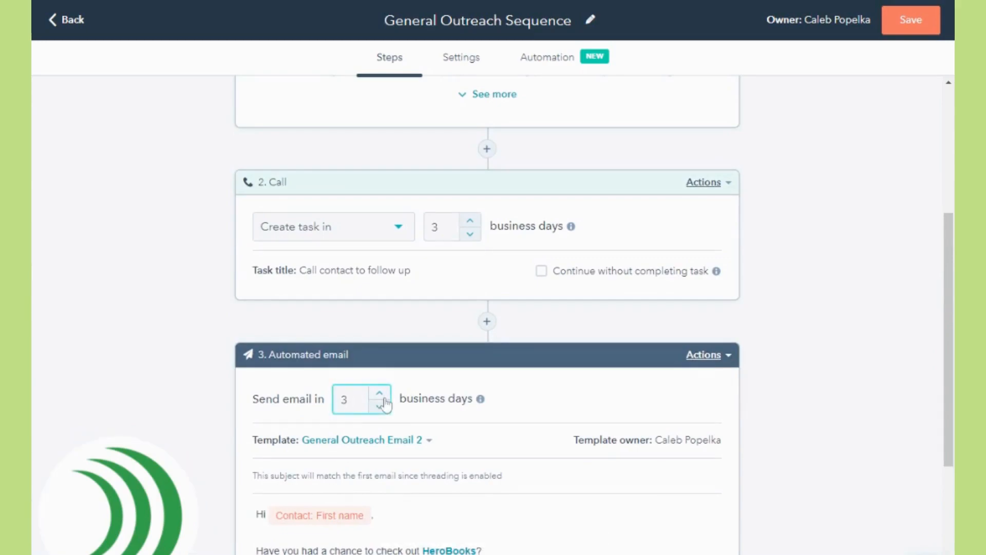
# Review the whole sequence from the first automated email through the call task to the follow-up email.
pyautogui.scroll(5, 556, 320)
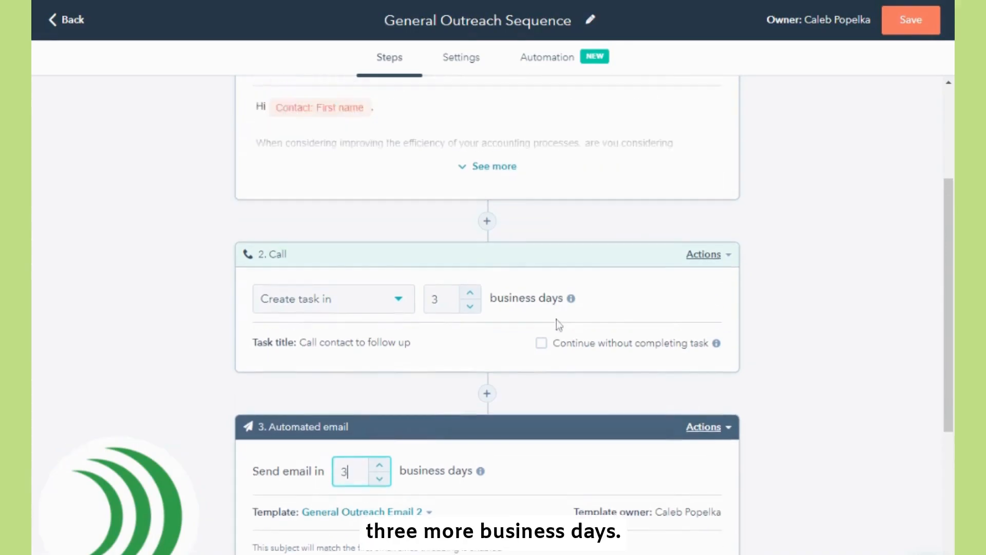
pyautogui.scroll(-5, 556, 321)
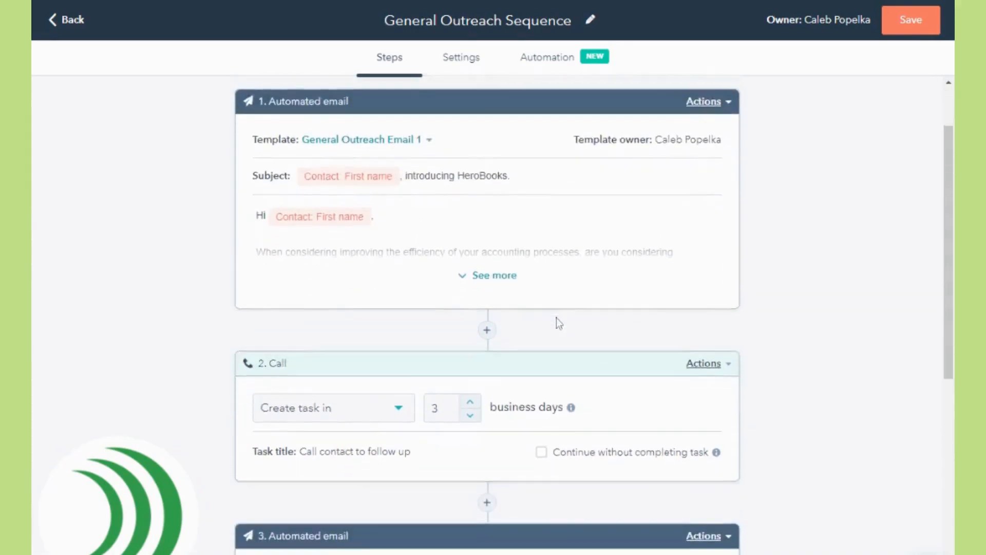
pyautogui.scroll(5, 555, 410)
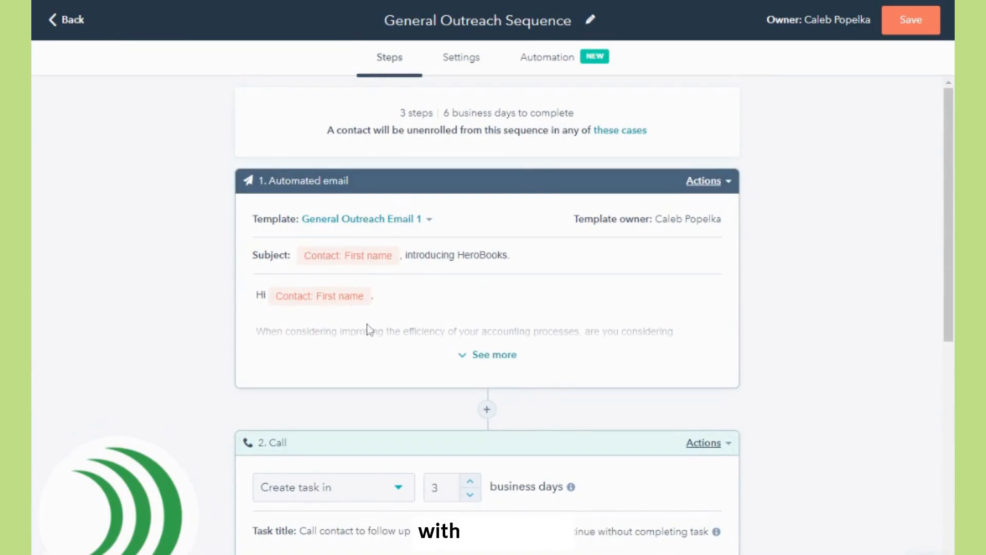
pyautogui.scroll(-4, 472, 362)
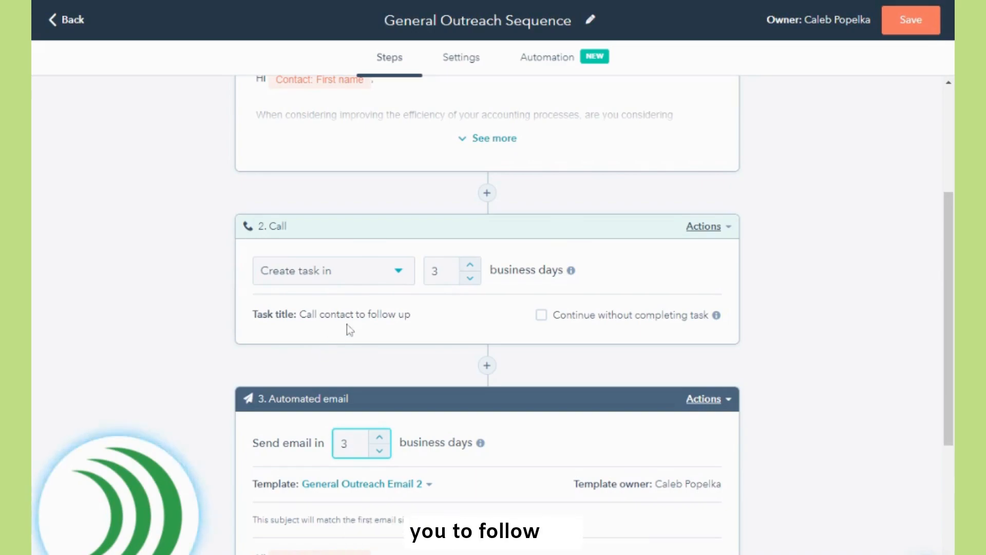
pyautogui.scroll(-2, 374, 328)
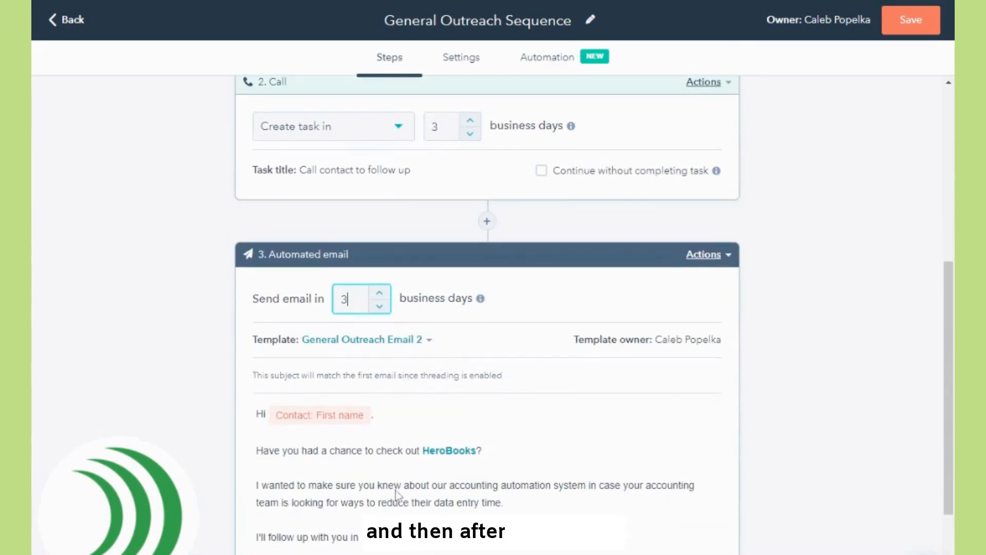
pyautogui.scroll(-2, 454, 454)
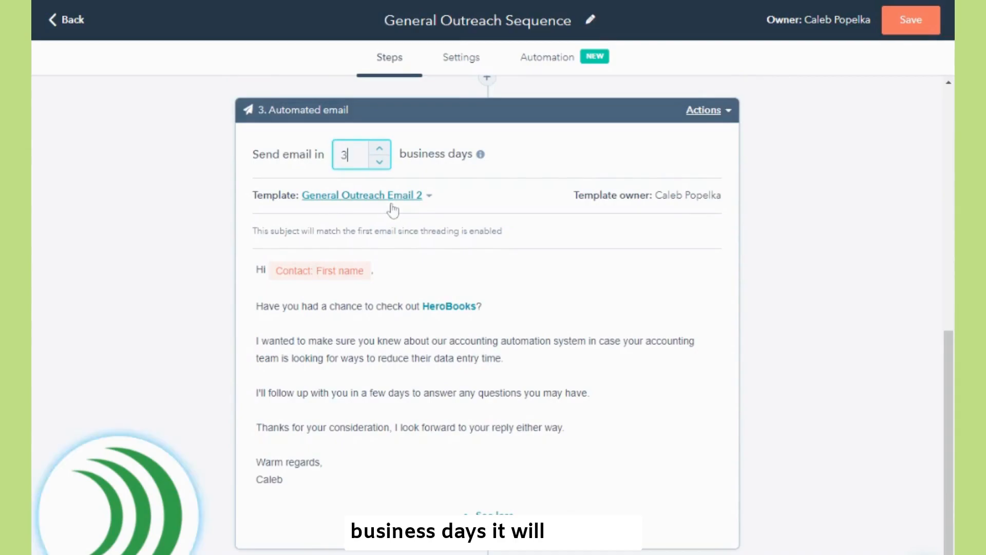
pyautogui.scroll(-1, 405, 218)
pyautogui.scroll(3, 407, 223)
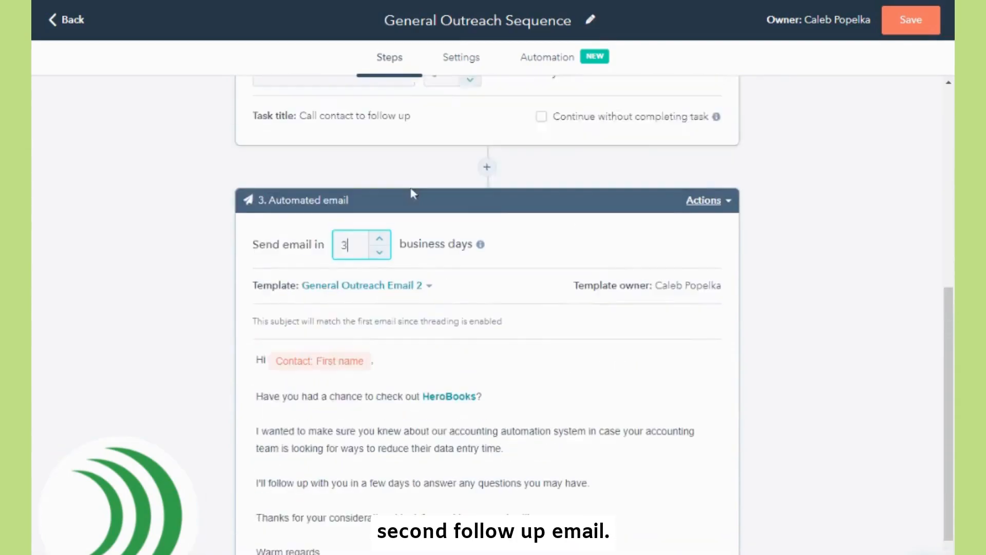
# Turn off threading emails as replies for the follow-up emails in the sequence settings.
pyautogui.click(459, 60)
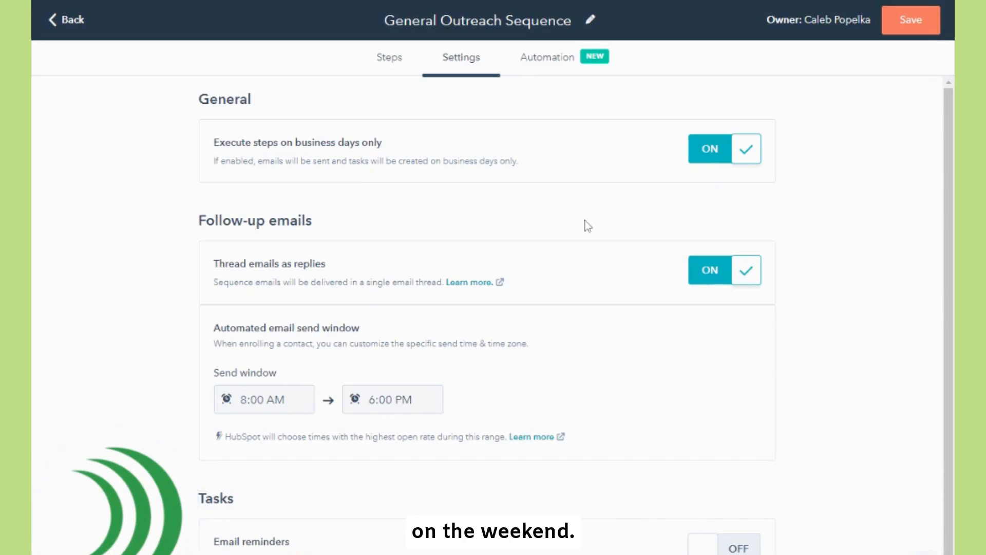
pyautogui.scroll(-1, 585, 224)
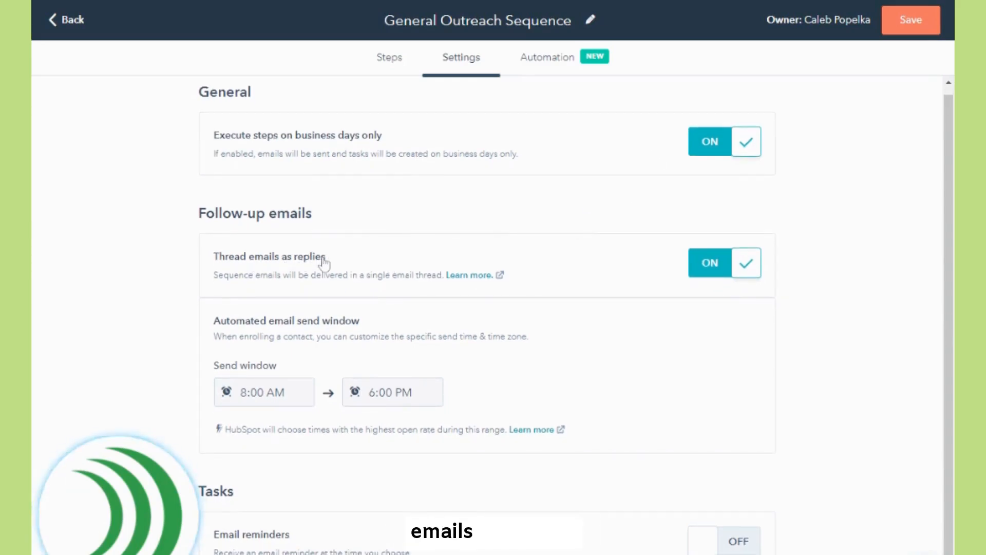
pyautogui.click(708, 263)
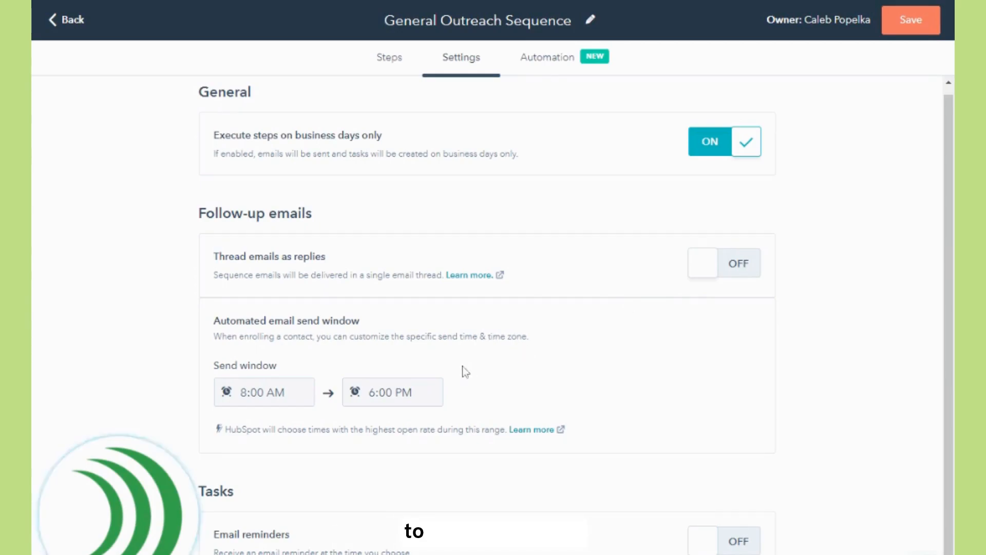
# Check the sequence's enrollment automation options and save the sequence.
pyautogui.click(539, 69)
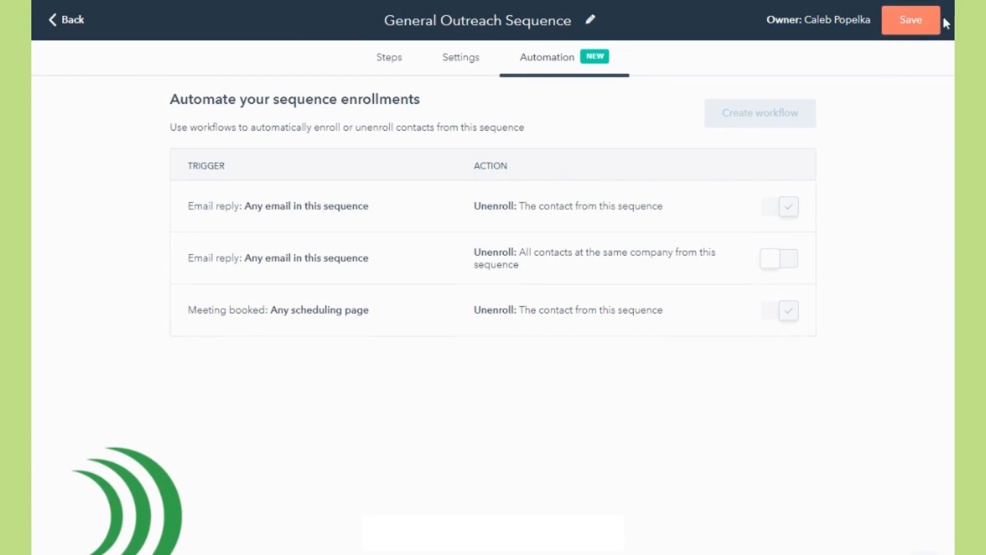
pyautogui.click(930, 23)
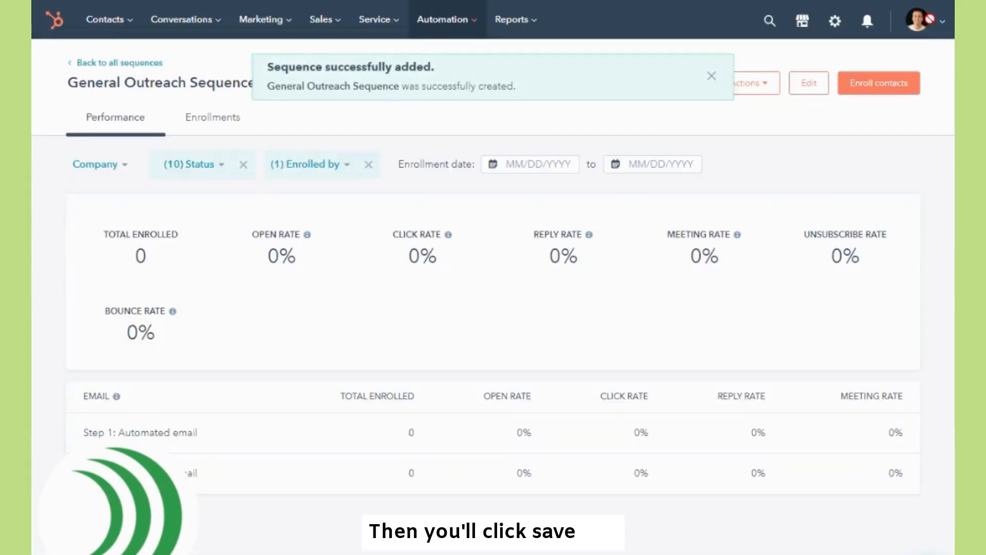